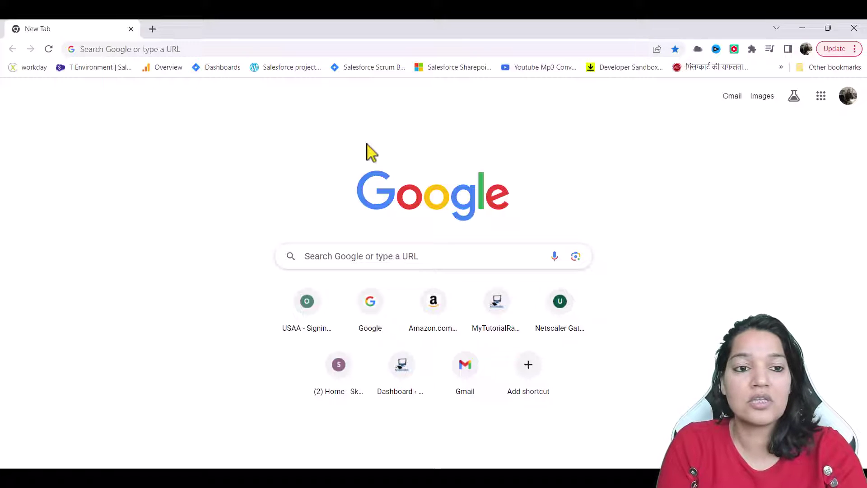
Load login.salesforce.com and clear the prefilled username.
click(368, 48)
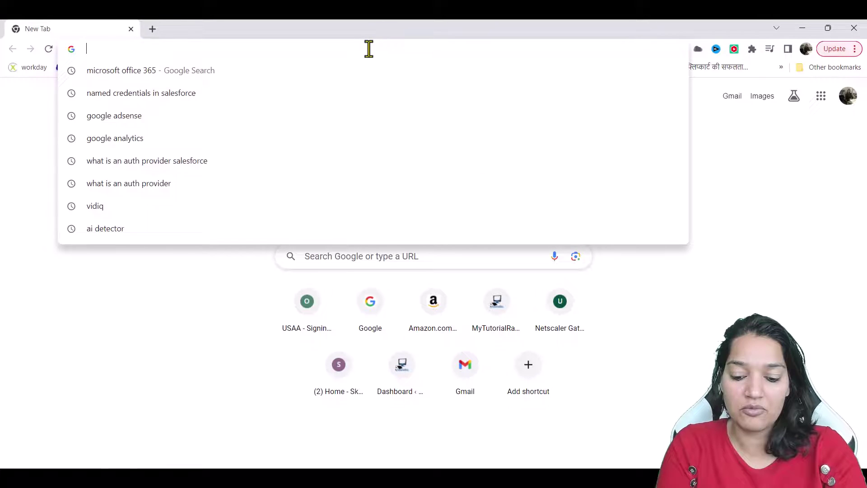
text(login)
key(Return)
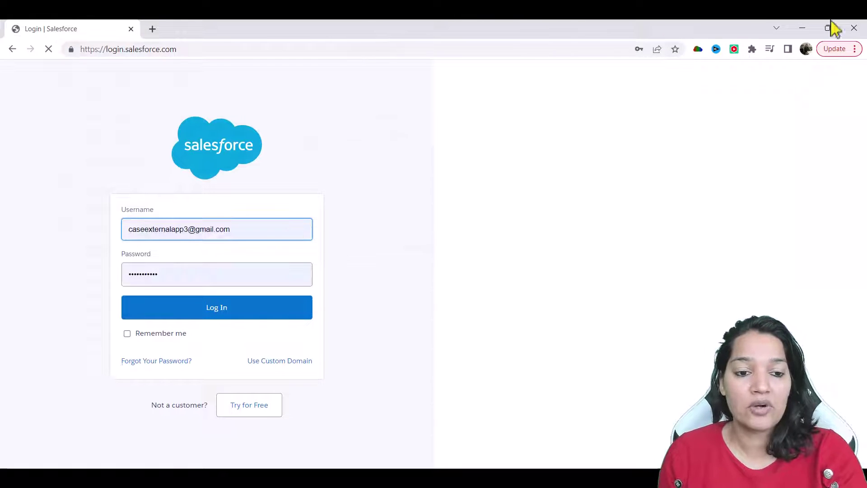
key(ctrl+a)
key(BackSpace)
Copy the client app username from Notepad into the Username field.
key(alt+Tab)
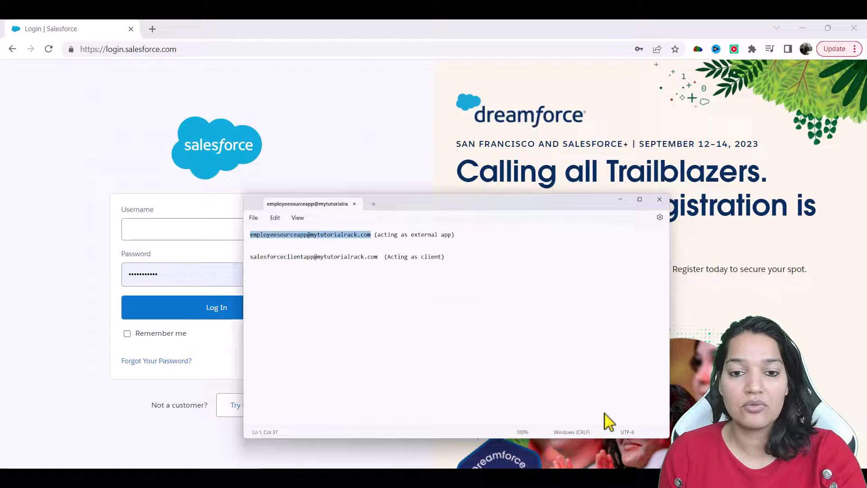
double_click(374, 180)
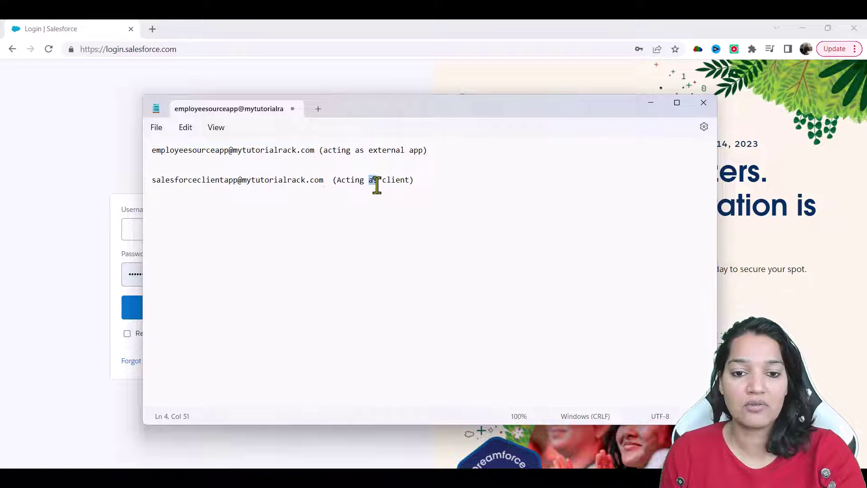
drag(323, 180, 128, 183)
key(ctrl+c)
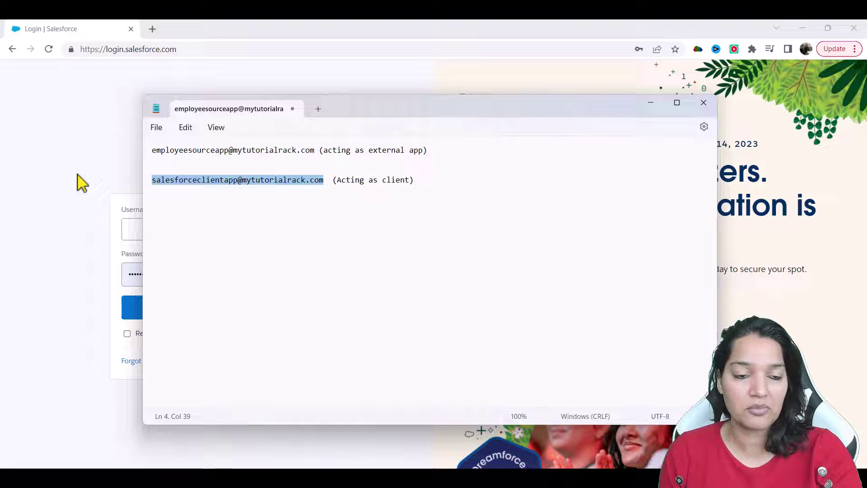
click(102, 183)
click(151, 226)
key(ctrl+v)
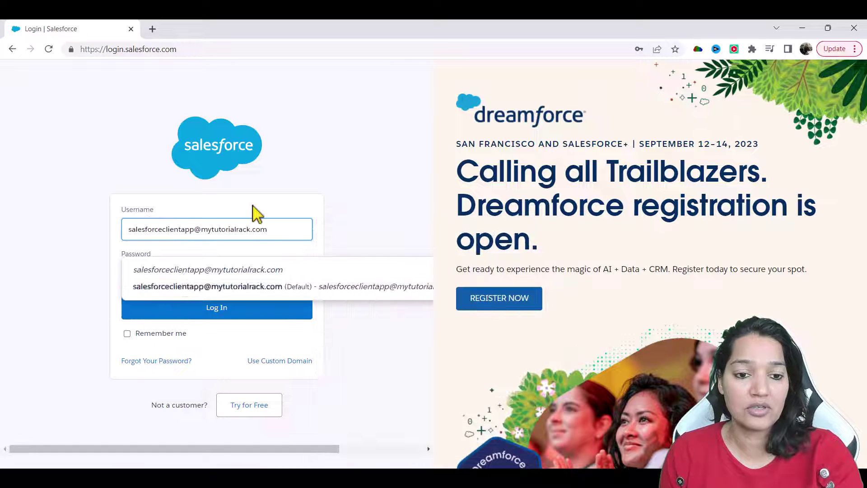
Log in to the client org and save the password in the browser.
click(229, 312)
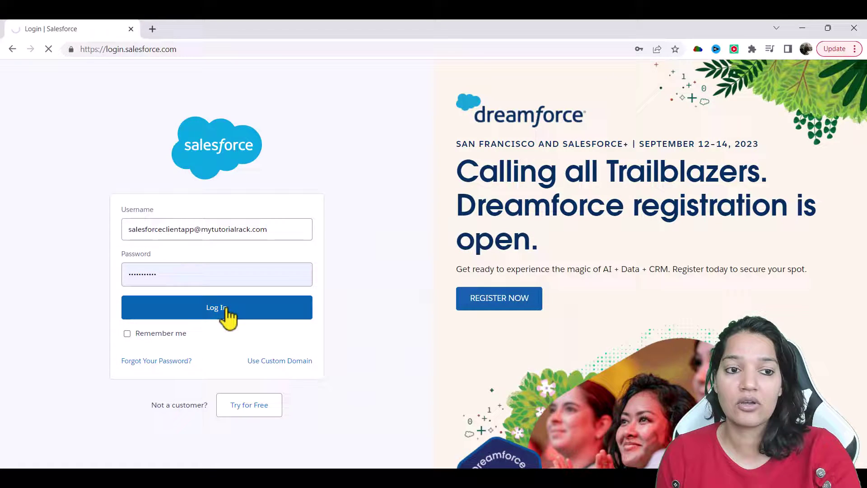
click(629, 219)
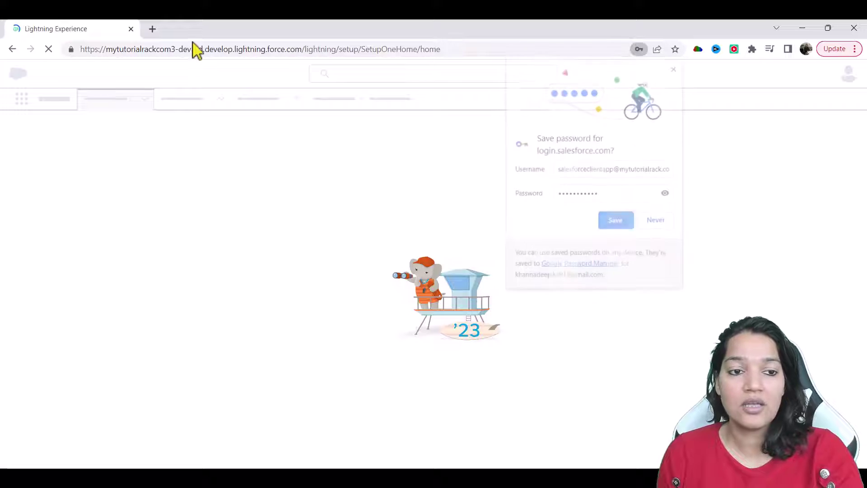
drag(179, 50, 78, 52)
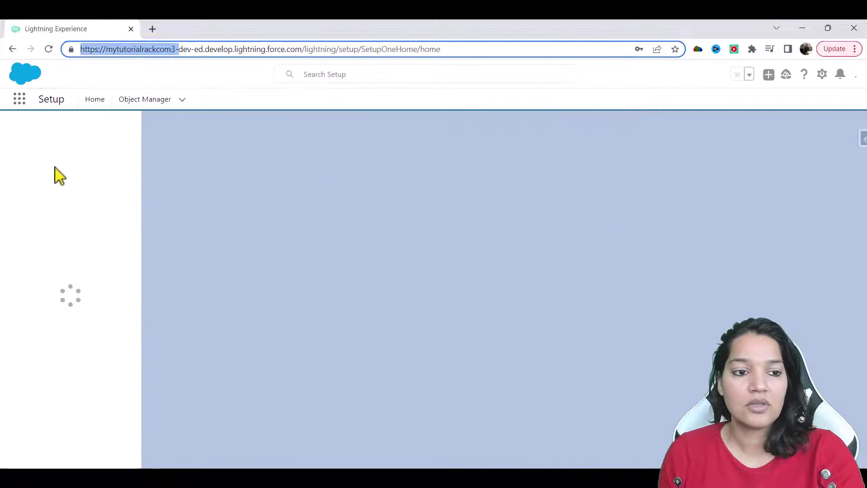
Find Auth. Providers with the Quick Find 'auth', dismiss the Go Mobile panel, and start a new provider.
click(48, 130)
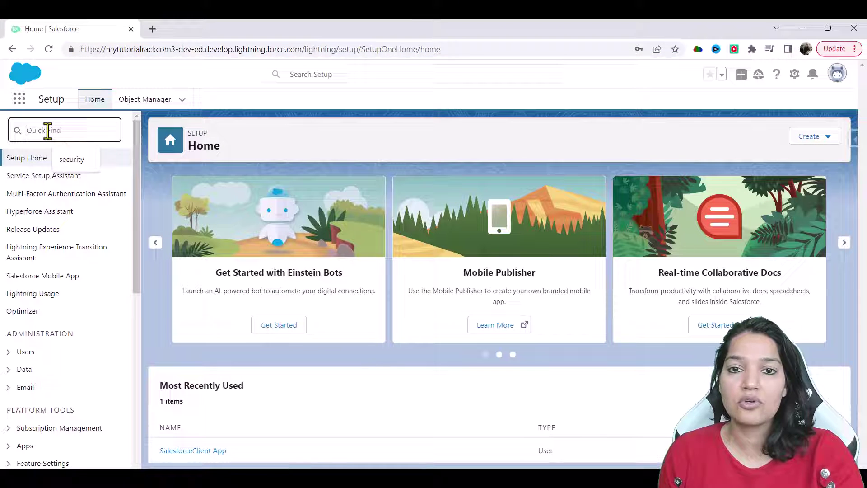
text(aut)
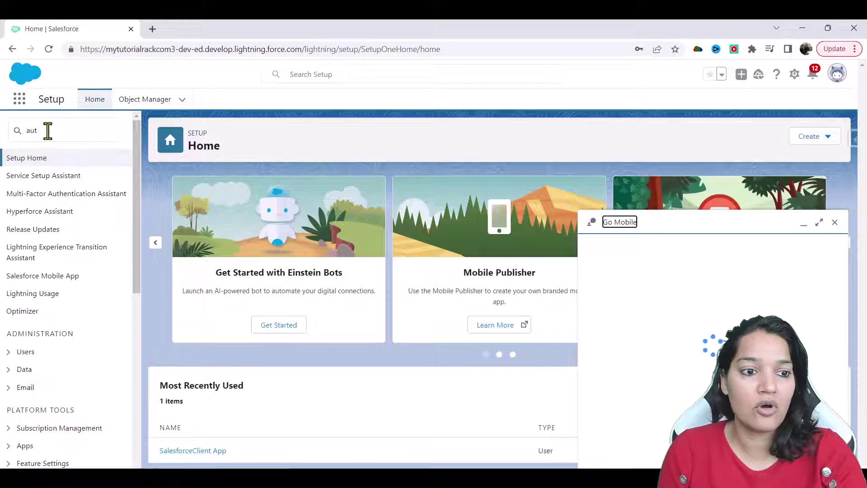
click(48, 130)
text(h p)
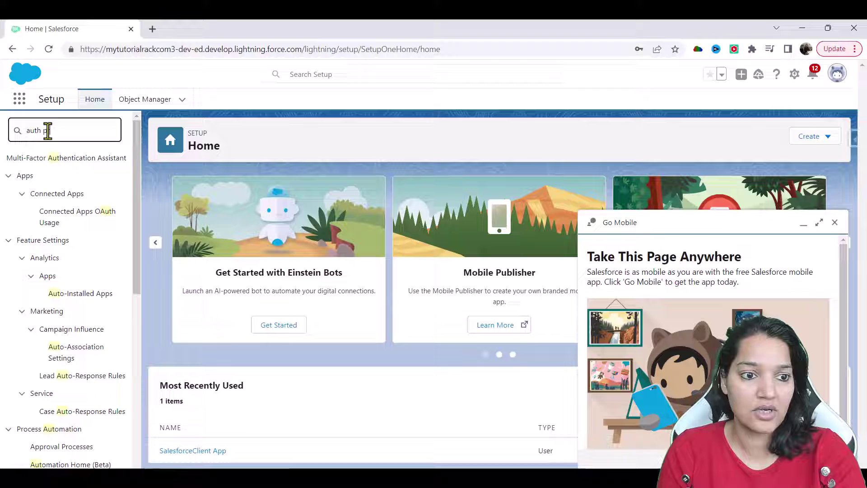
text(r)
key(BackSpace)
key(BackSpace)
key(BackSpace)
click(60, 248)
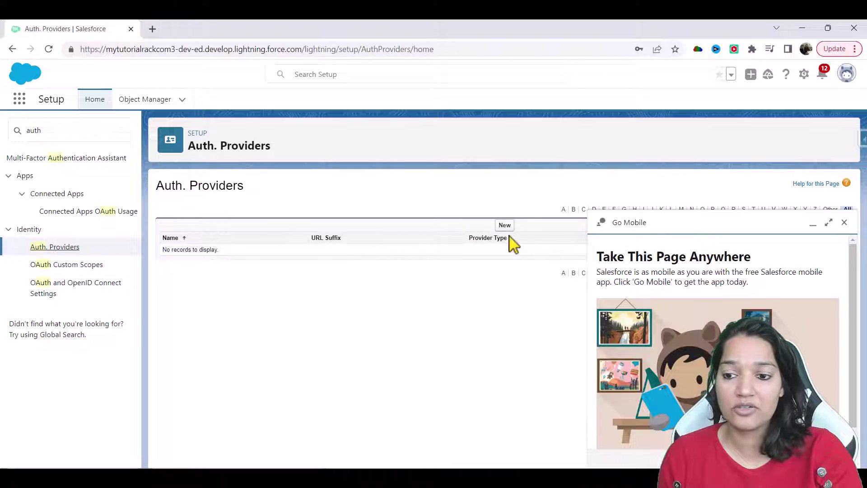
click(844, 222)
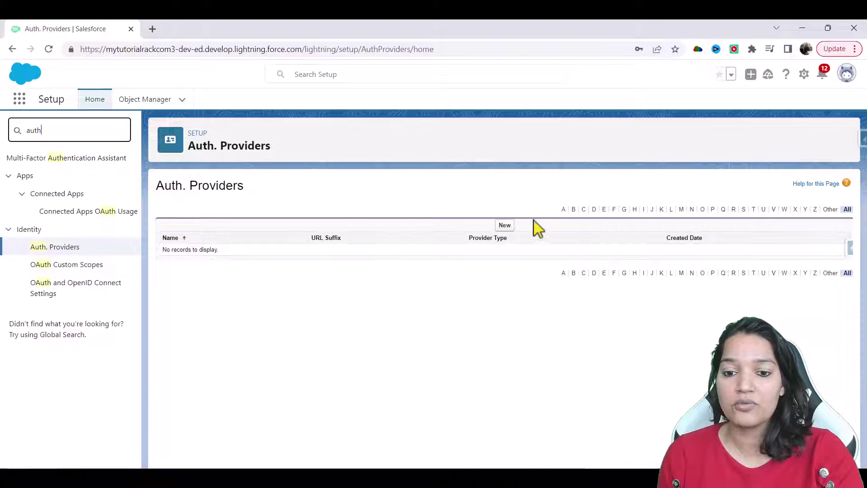
click(506, 226)
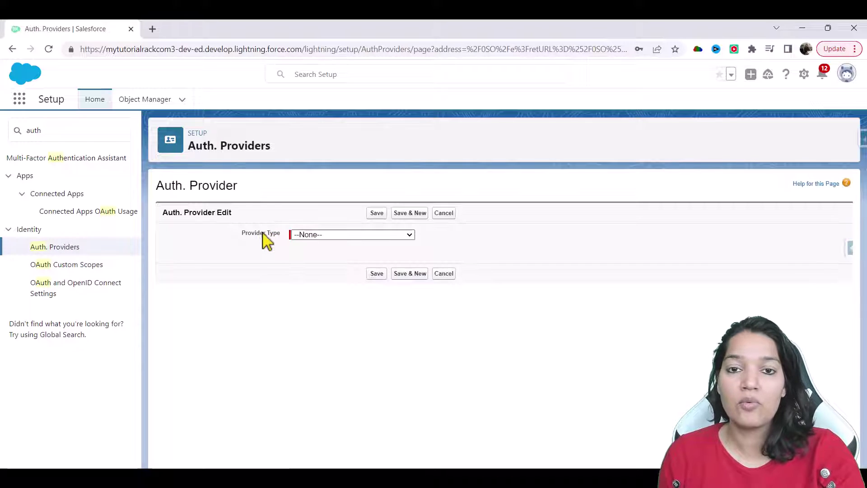
Open the Provider Type dropdown on the new Auth. Provider form.
click(313, 235)
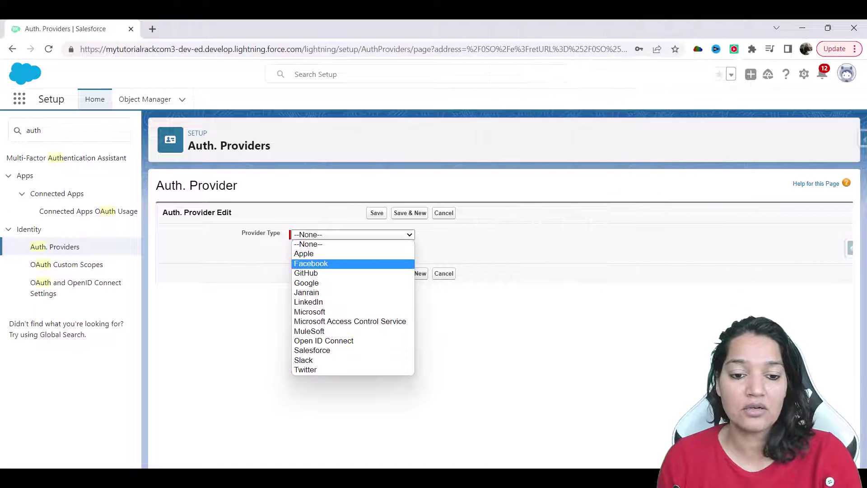
Choose Salesforce as Provider Type and name it 'Salesforce Auth Provider' so the URL Suffix autofills.
click(333, 352)
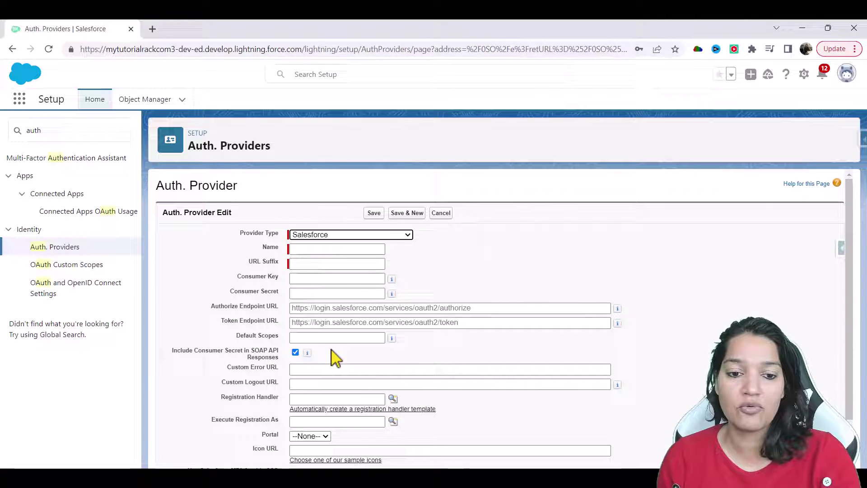
click(294, 250)
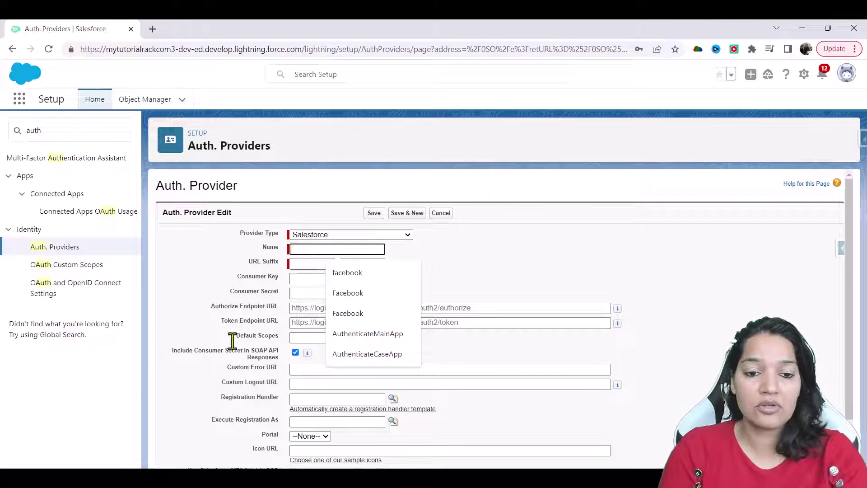
text(Salesforce)
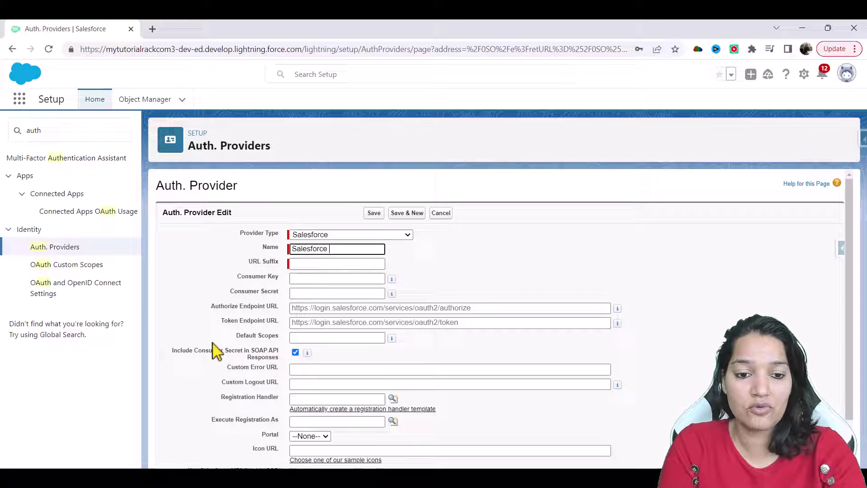
text( Auth Priv)
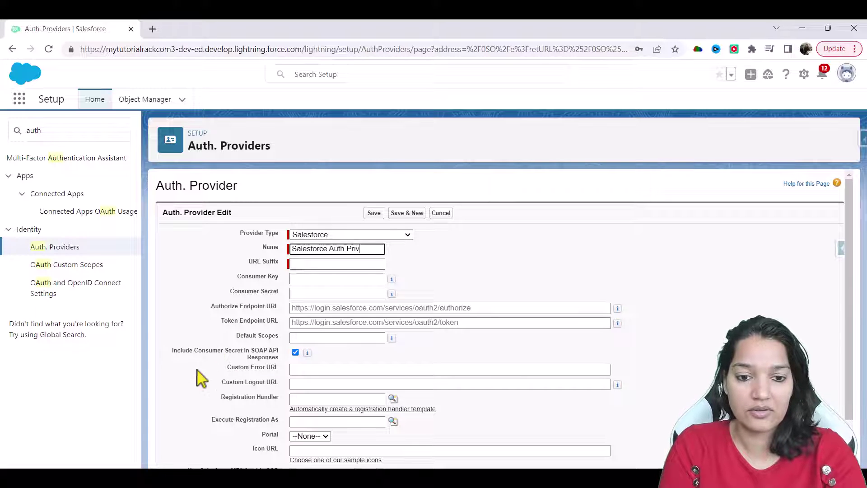
text(ider)
key(Tab)
Review the Authorize Endpoint, Icon, Custom Logout and Error URL, Consumer Key and Secret fields.
drag(211, 308, 274, 309)
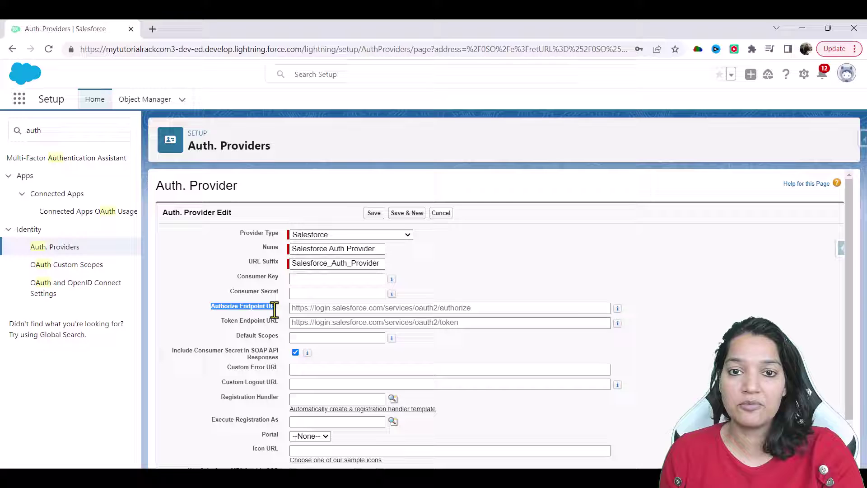
scroll(276, 332, down, 2)
drag(221, 266, 284, 267)
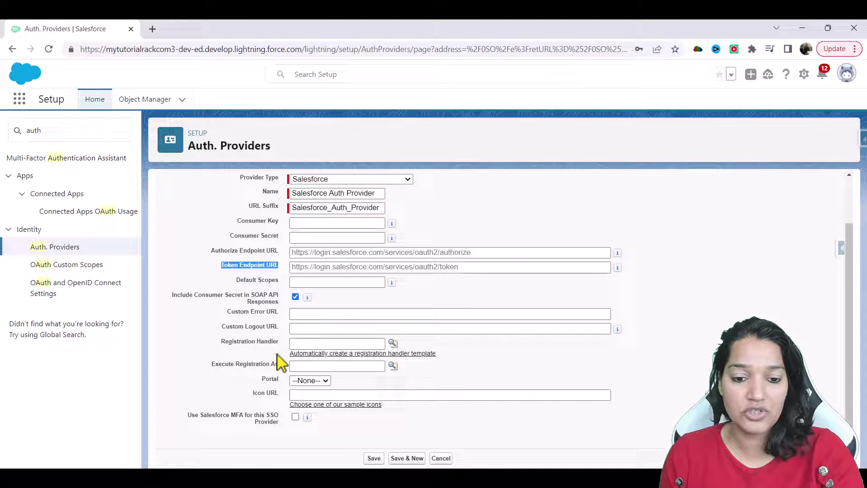
click(298, 396)
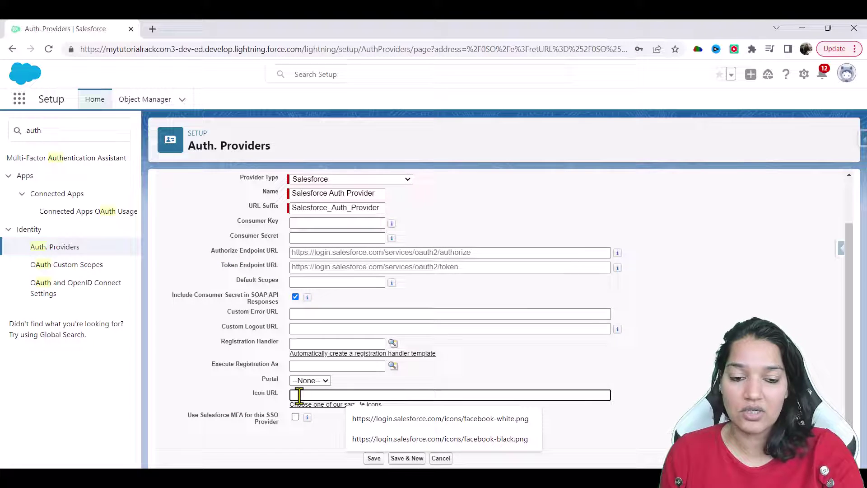
drag(222, 327, 274, 330)
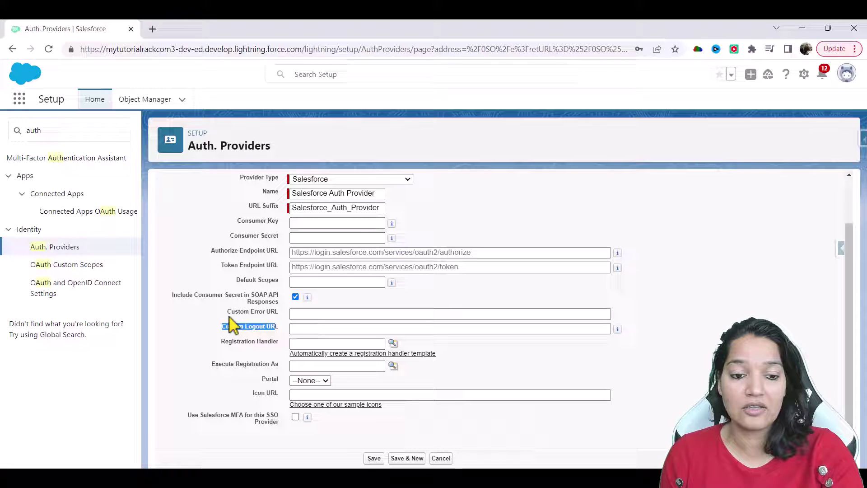
drag(225, 312, 284, 318)
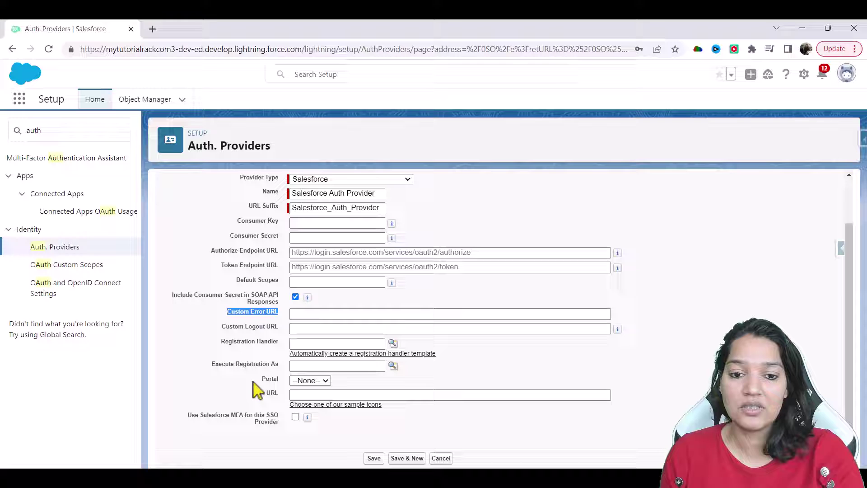
drag(237, 222, 279, 222)
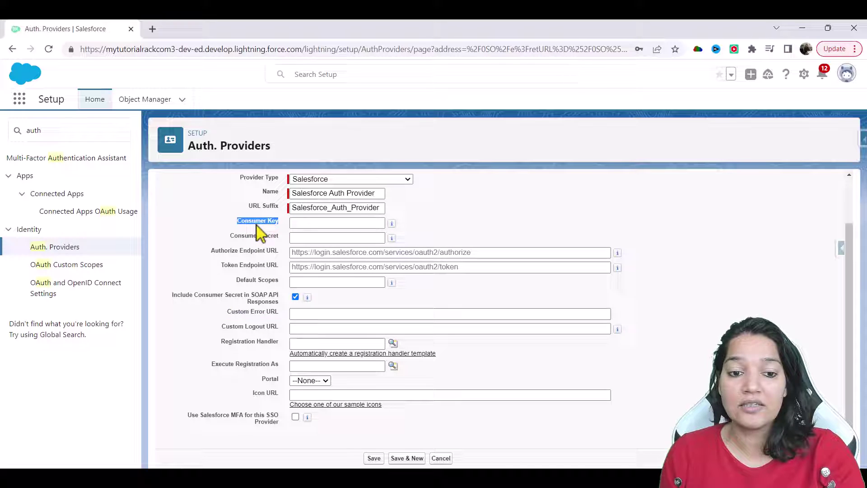
drag(230, 236, 277, 228)
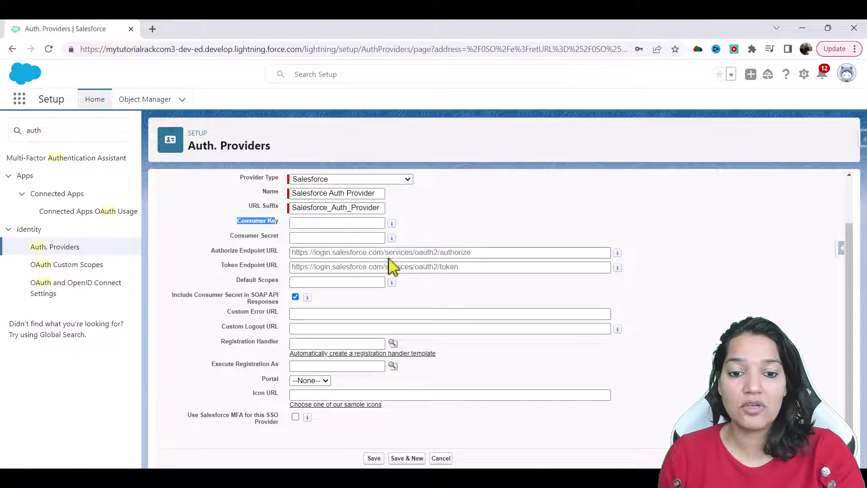
Copy the client_id value from Postman's 'Authenticating with Employee HR app' request body.
key(alt+Tab)
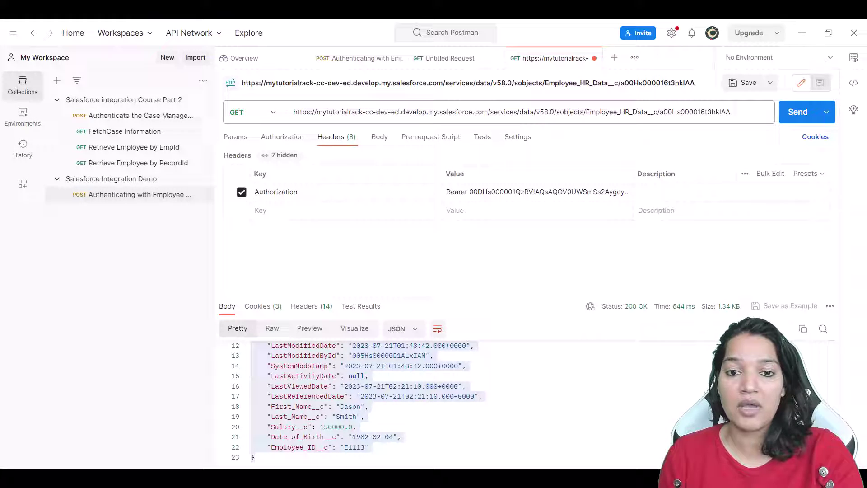
click(128, 198)
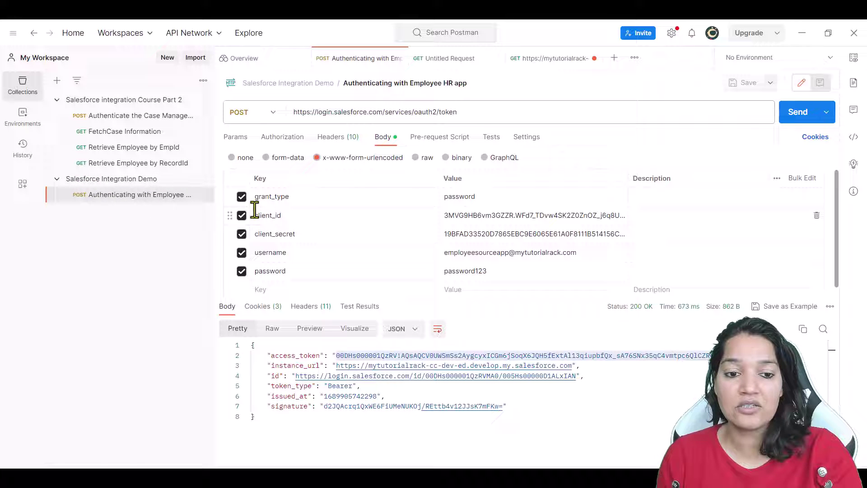
click(474, 218)
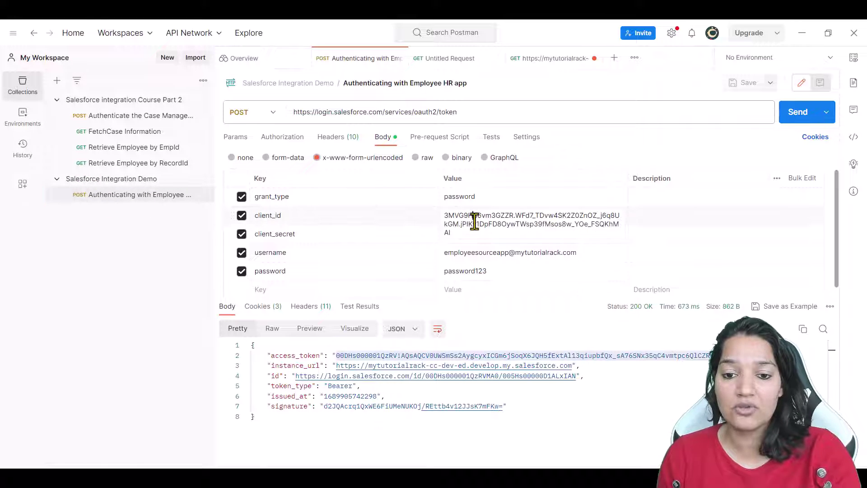
key(ctrl+a)
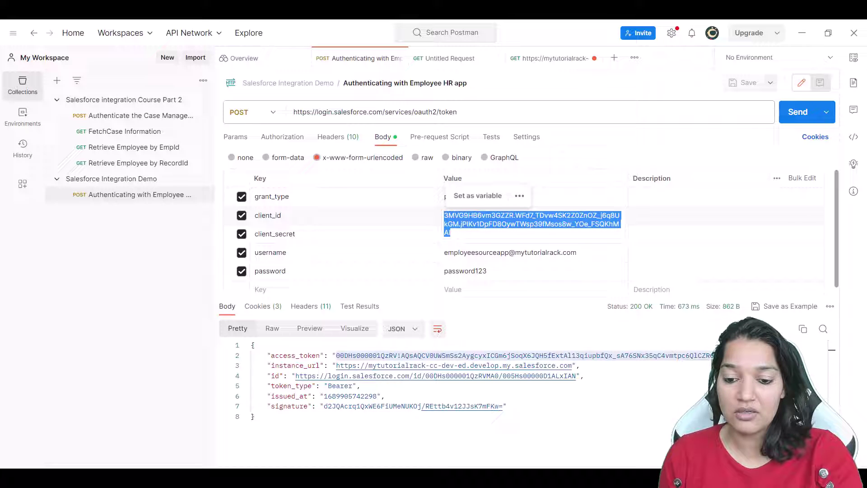
key(ctrl+c)
key(alt+Tab)
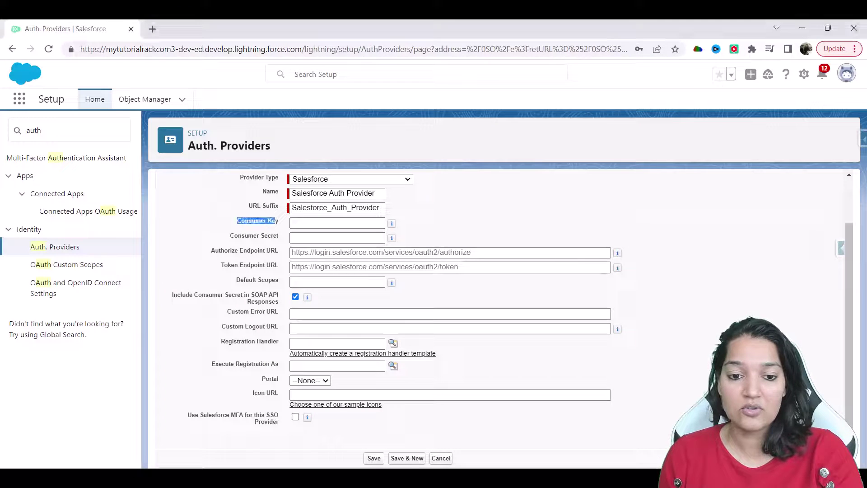
Paste the copied client_id into the Consumer Key field.
click(321, 222)
key(ctrl+v)
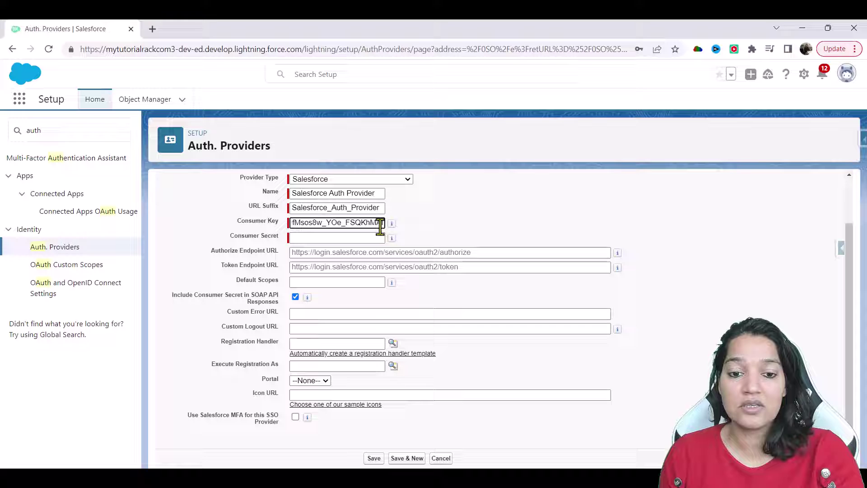
drag(379, 225, 271, 219)
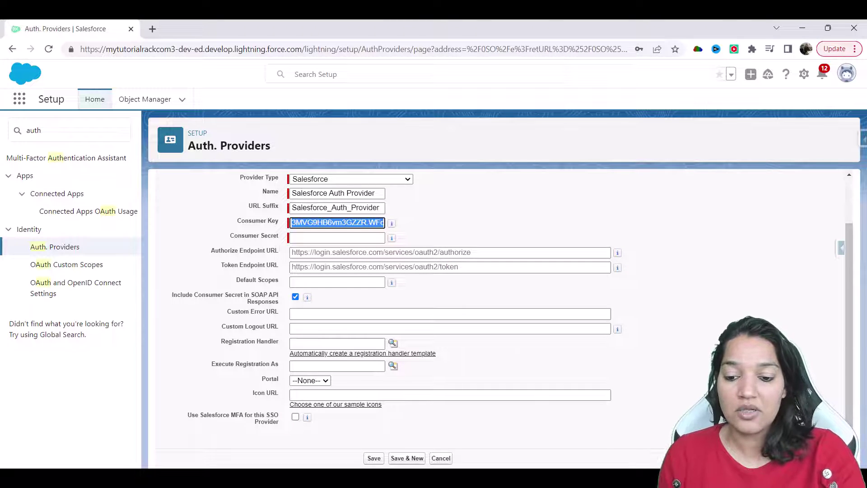
Fill Consumer Secret with the client_secret from Postman and save the auth provider.
key(alt+Tab)
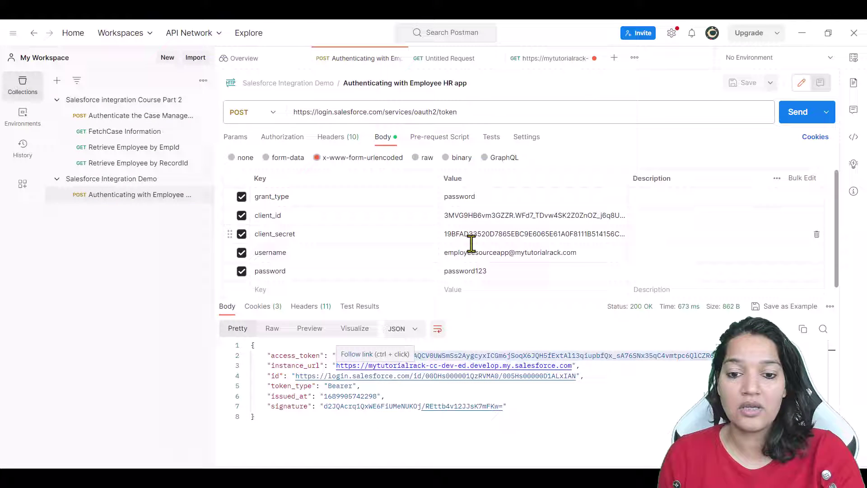
double_click(472, 242)
click(802, 33)
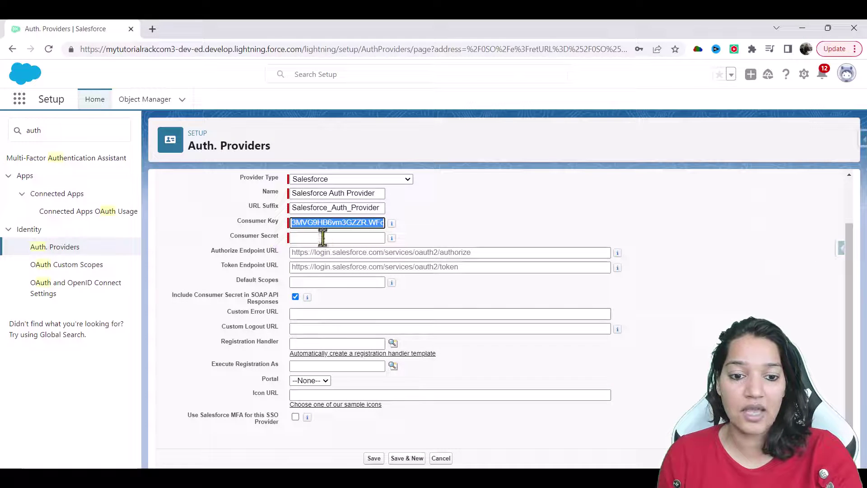
click(323, 237)
key(ctrl+v)
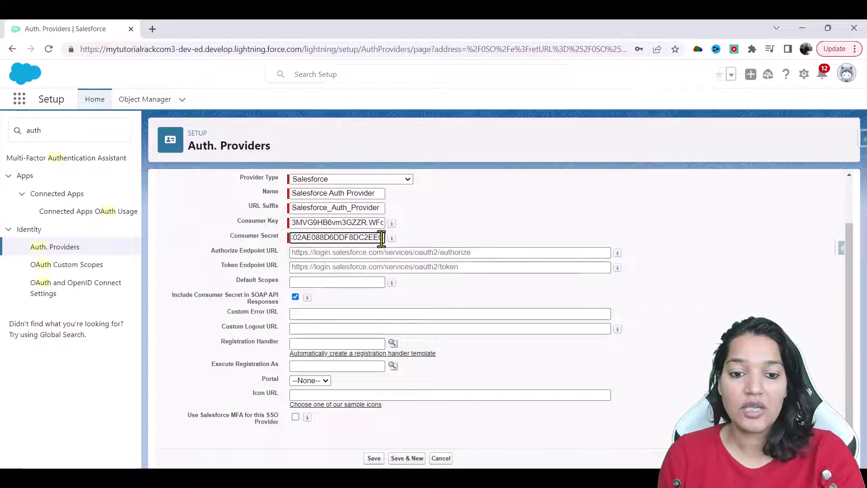
drag(382, 238, 217, 242)
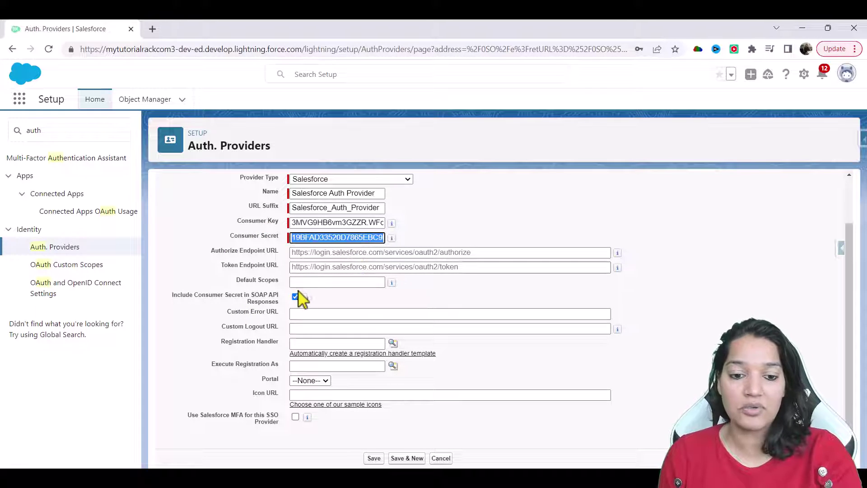
click(373, 457)
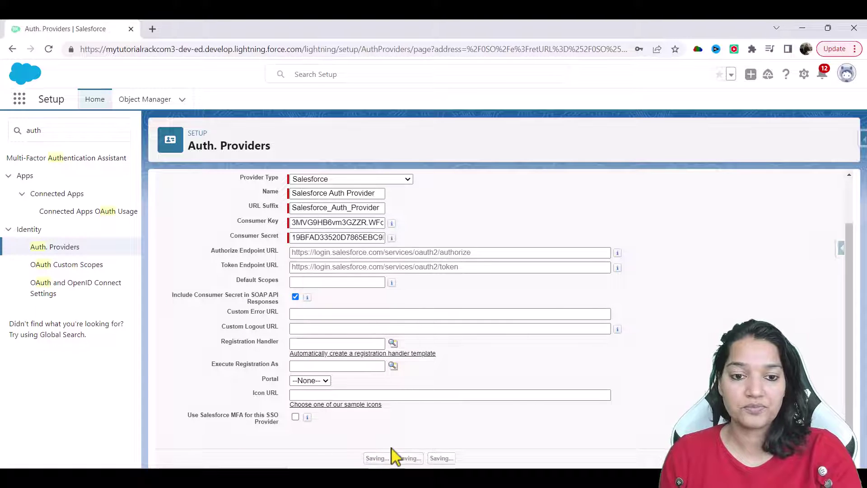